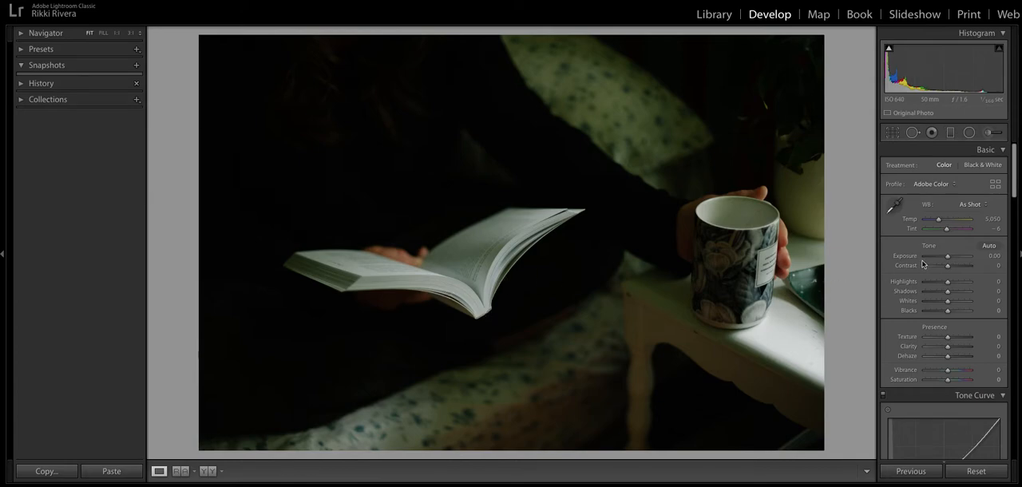
Step: Set the photo's Exposure to +0.90 and Clarity to +5
left_click_drag(948, 257, 952, 258)
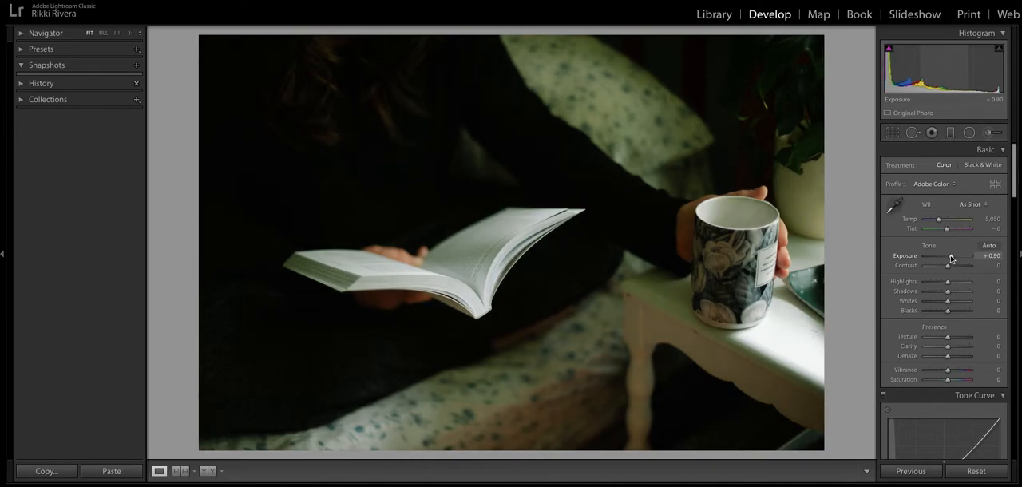
scroll(950, 260, "down", 3)
left_click_drag(948, 294, 949, 296)
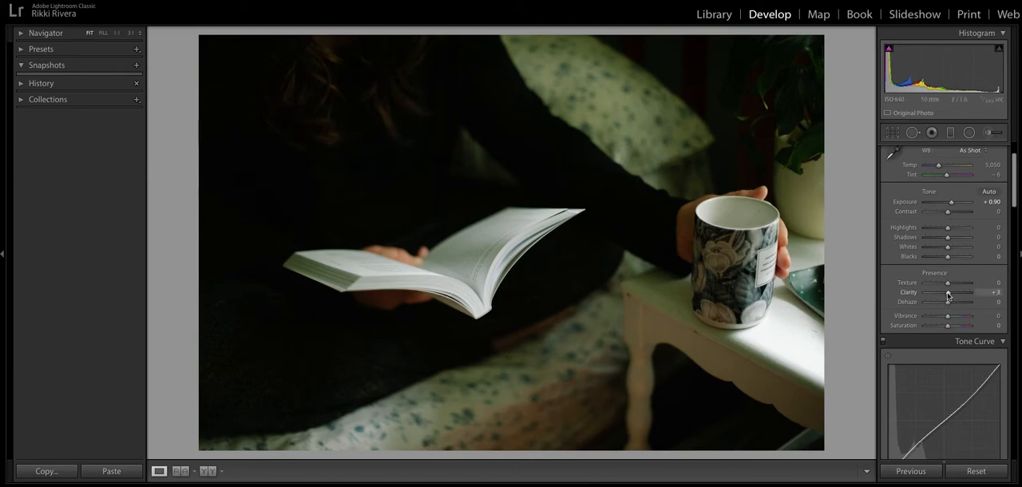
Step: Set the orange Saturation to −5 and the orange Luminance to +14 in the HSL adjustments
scroll(948, 296, "down", 15)
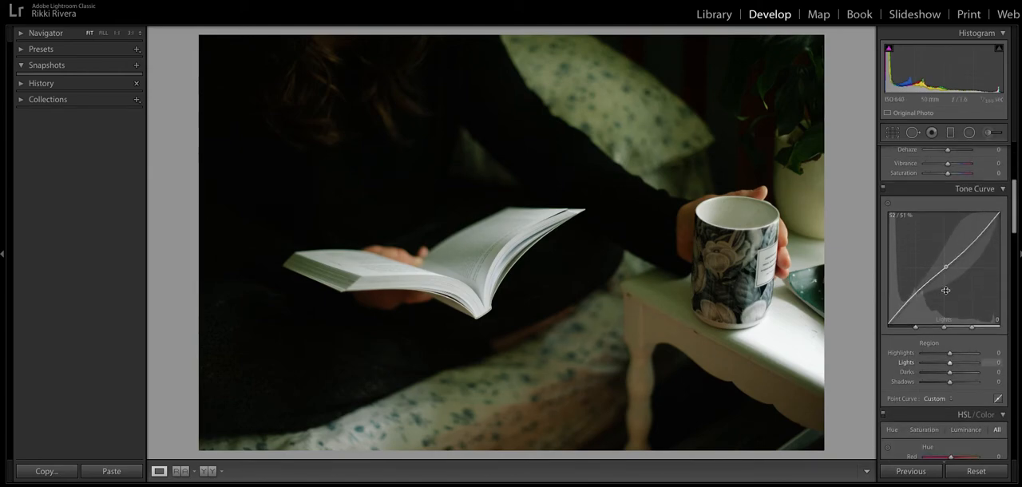
scroll(946, 295, "down", 5)
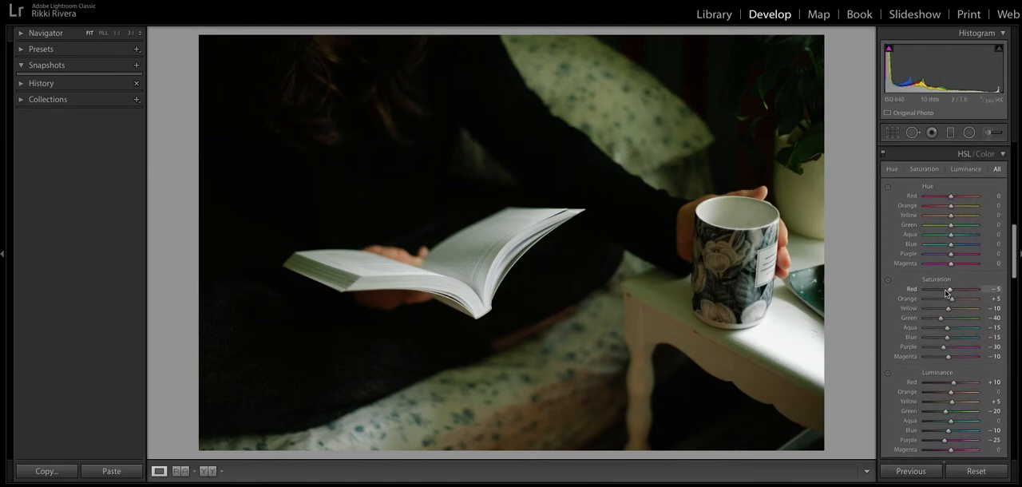
left_click_drag(953, 301, 951, 303)
scroll(951, 302, "down", 3)
left_click_drag(951, 337, 952, 336)
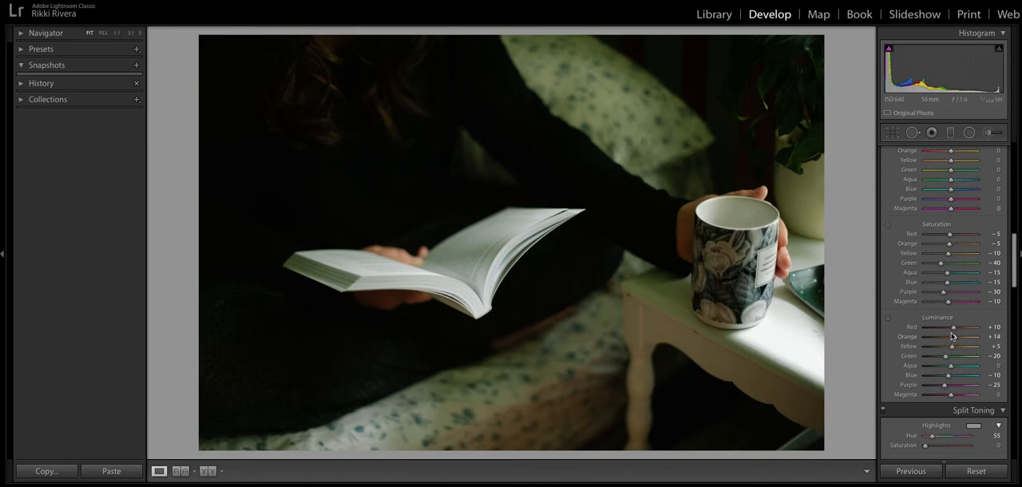
Step: Set the split toning shadows Hue to 298 and the Balance to +6
scroll(950, 327, "down", 6)
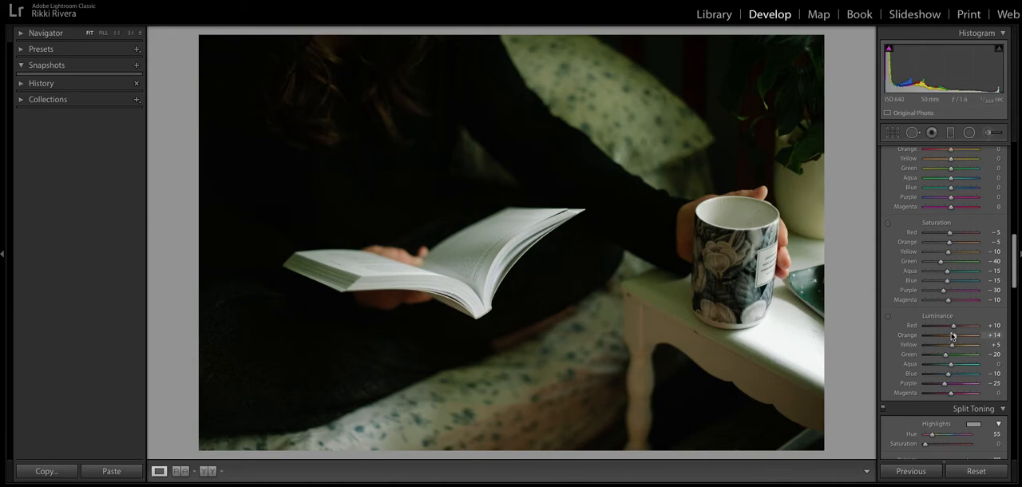
left_click_drag(932, 321, 963, 323)
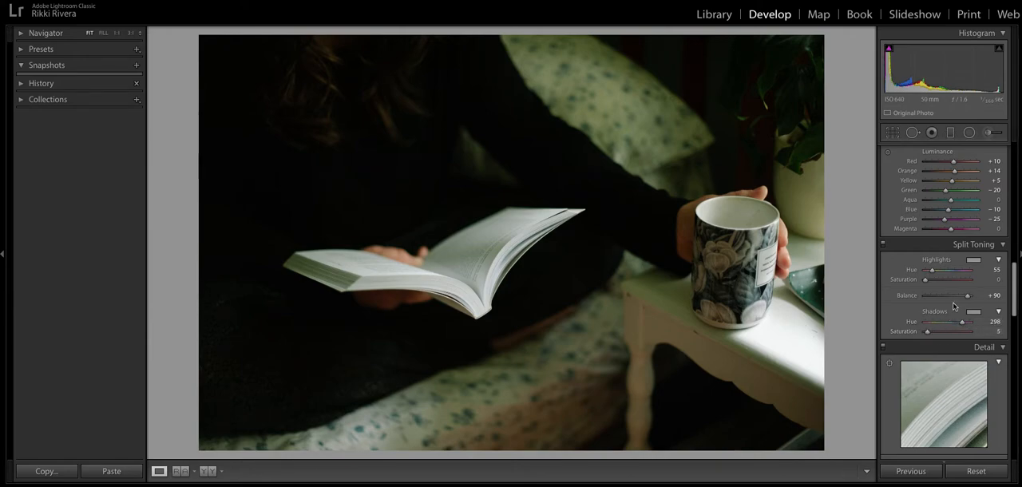
left_click_drag(967, 297, 949, 302)
Step: Enable Remove Chromatic Aberration and Enable Profile Corrections for the lens
scroll(948, 300, "down", 5)
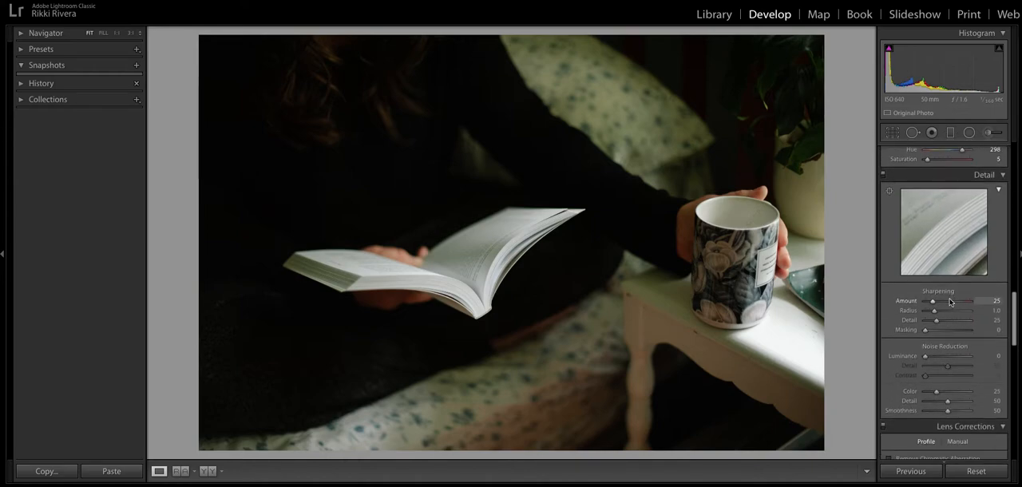
scroll(950, 302, "down", 4)
scroll(950, 302, "down", 2)
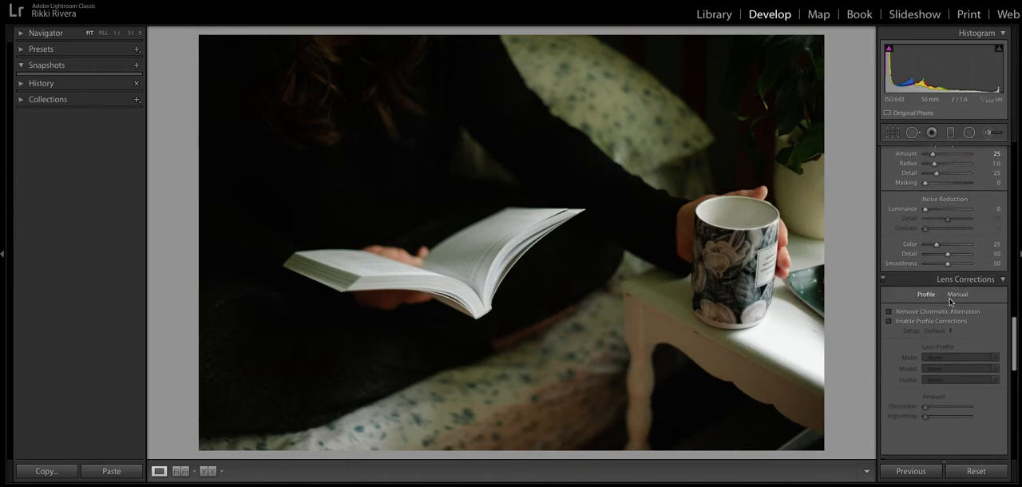
left_click(888, 312)
left_click(888, 321)
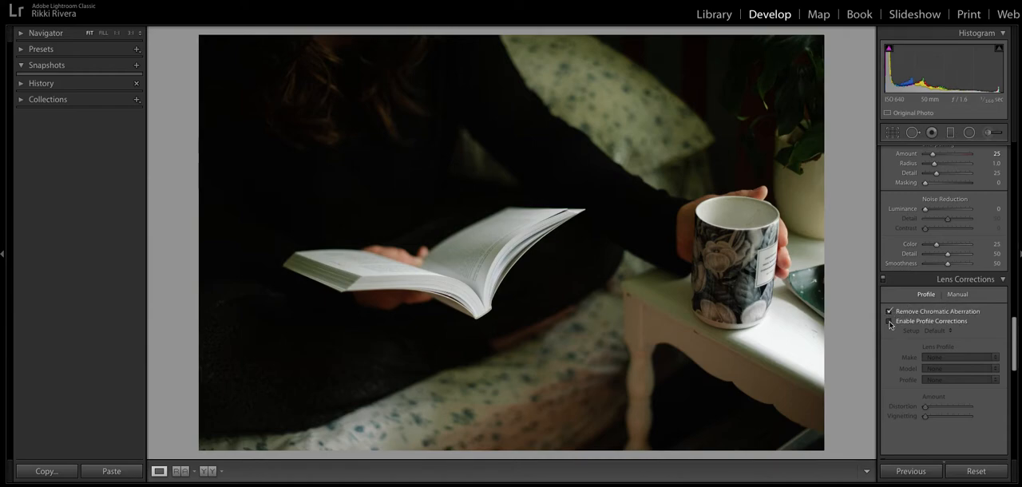
Step: Toggle the lens profile corrections off and on again to compare their effect on the photo
scroll(893, 324, "down", 2)
scroll(892, 323, "up", 1)
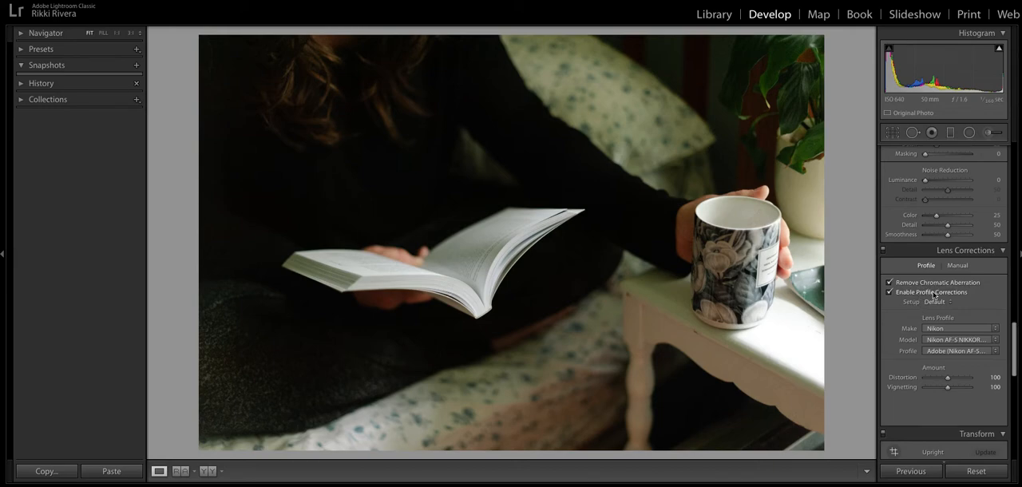
left_click(890, 293)
left_click(890, 293)
scroll(920, 296, "down", 5)
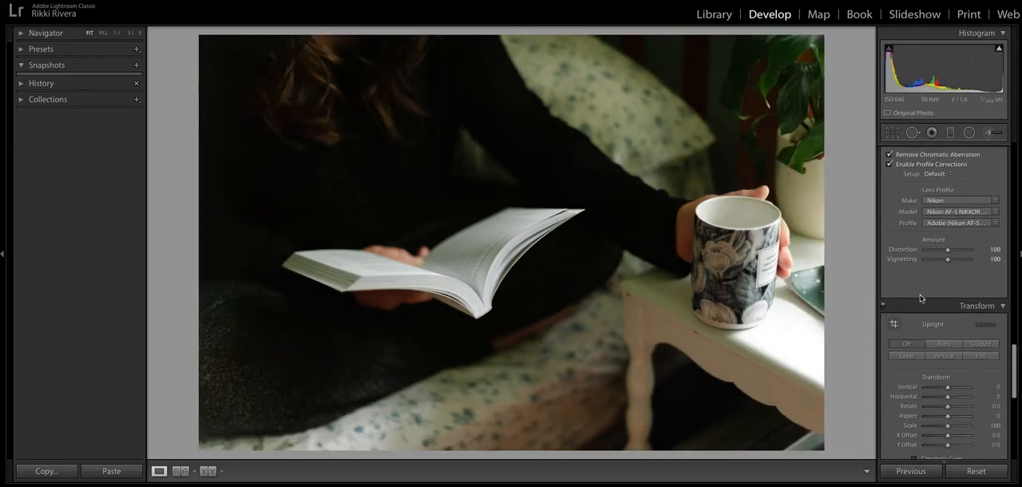
Step: Set Exposure to +1.15, Highlights to −26, Shadows to +23 and Whites to +23
scroll(920, 295, "up", 12)
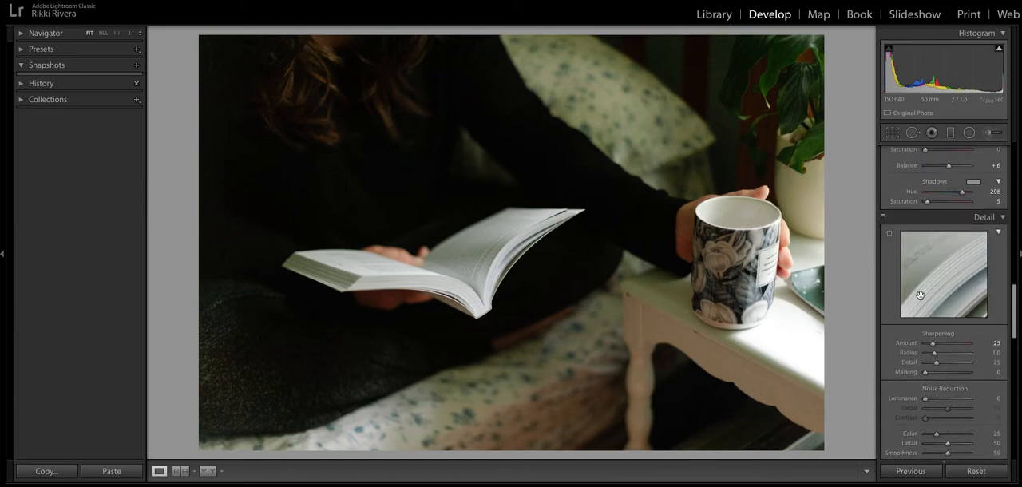
scroll(920, 295, "up", 3)
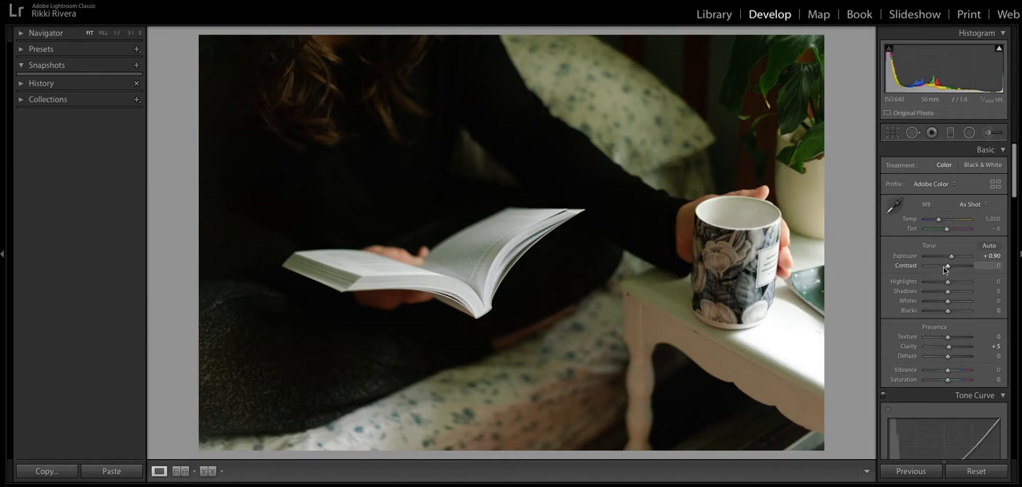
left_click_drag(952, 260, 955, 257)
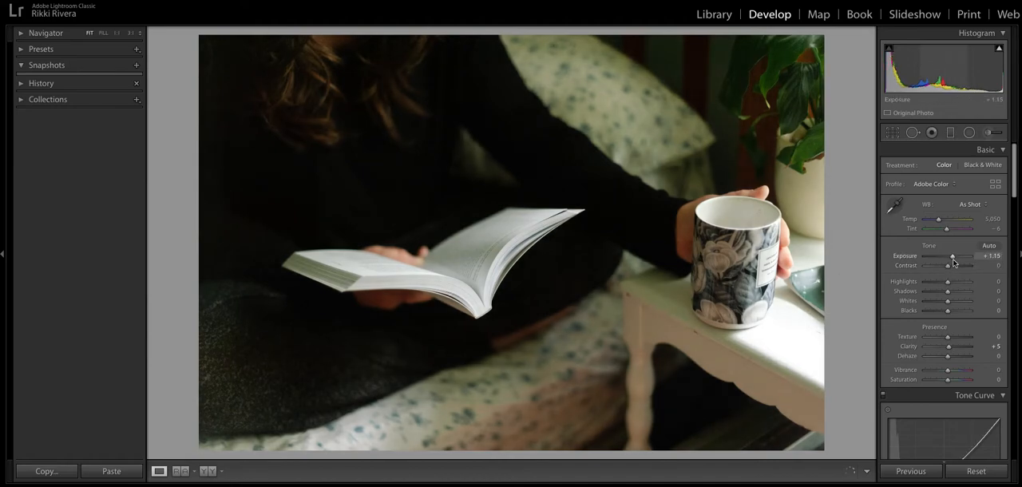
mouse_move(949, 293)
left_mouse_down()
mouse_move(942, 283)
mouse_move(953, 304)
left_mouse_up()
Step: Edit the RGB point curve by lifting its black point and slightly raising the lower shadow point to fade the blacks
scroll(939, 318, "down", 4)
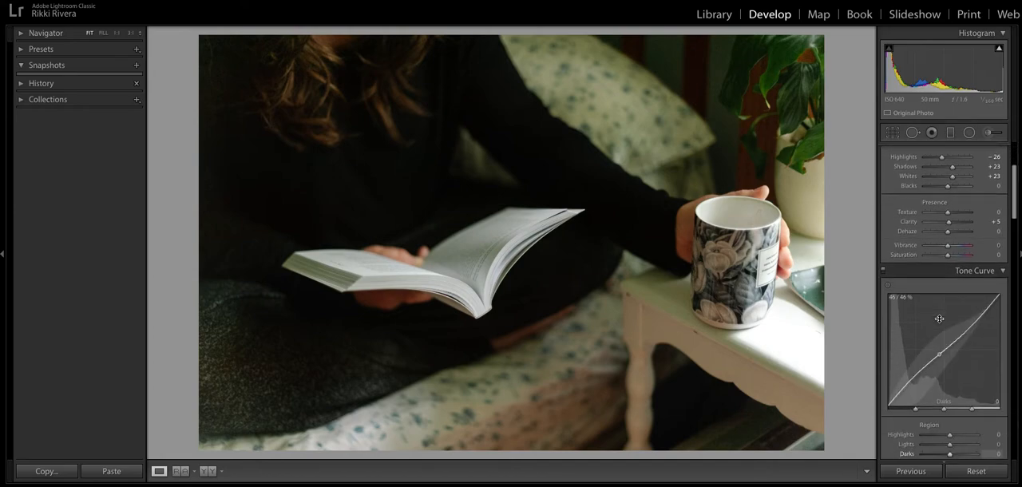
scroll(939, 319, "down", 3)
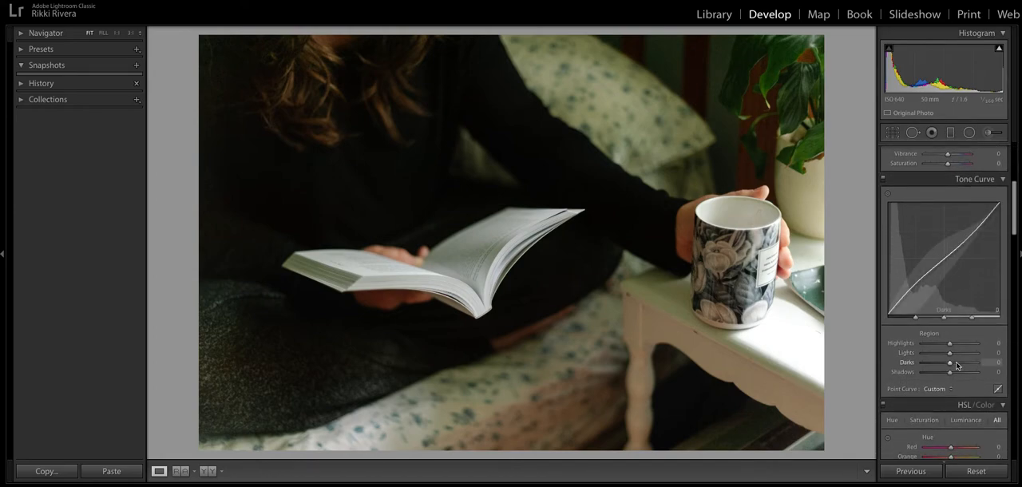
left_click(997, 388)
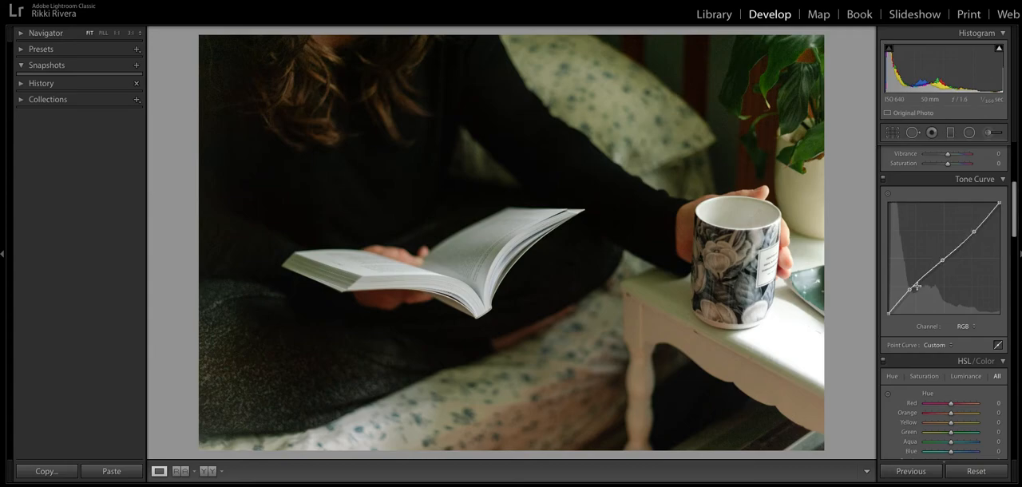
left_click_drag(888, 313, 911, 289)
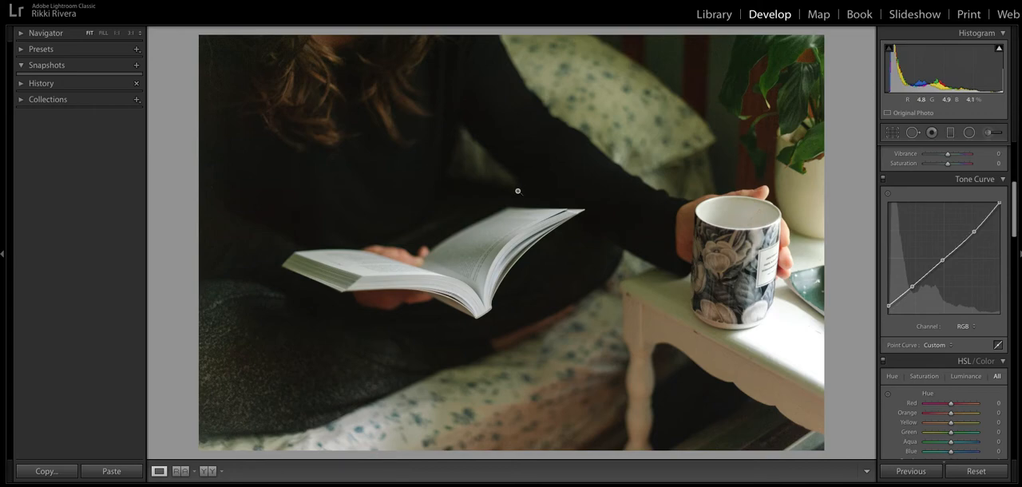
mouse_move(889, 306)
left_mouse_down()
mouse_move(887, 297)
mouse_move(885, 309)
left_mouse_up()
Step: Return the tone curve to region editing and set Lights to +14
scroll(931, 307, "down", 1)
scroll(932, 307, "down", 1)
left_click(998, 316)
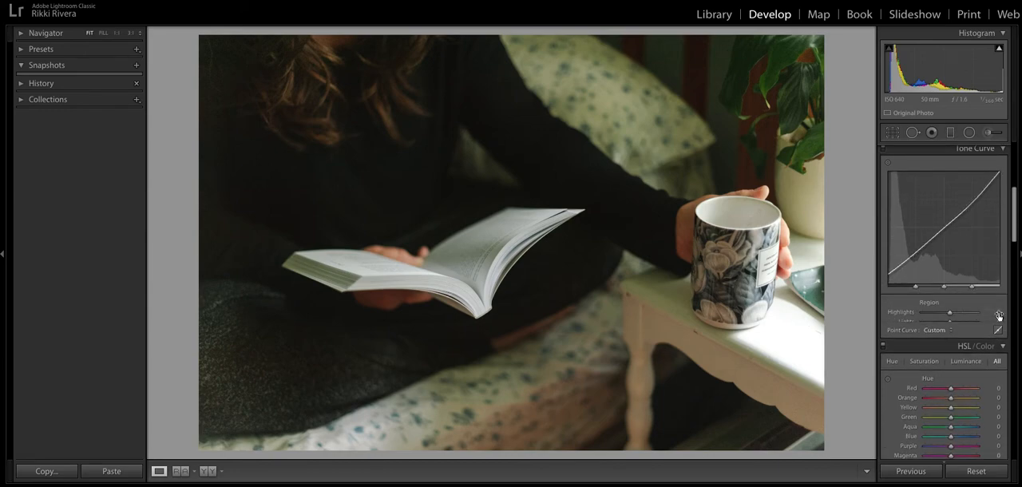
left_click_drag(950, 326, 953, 325)
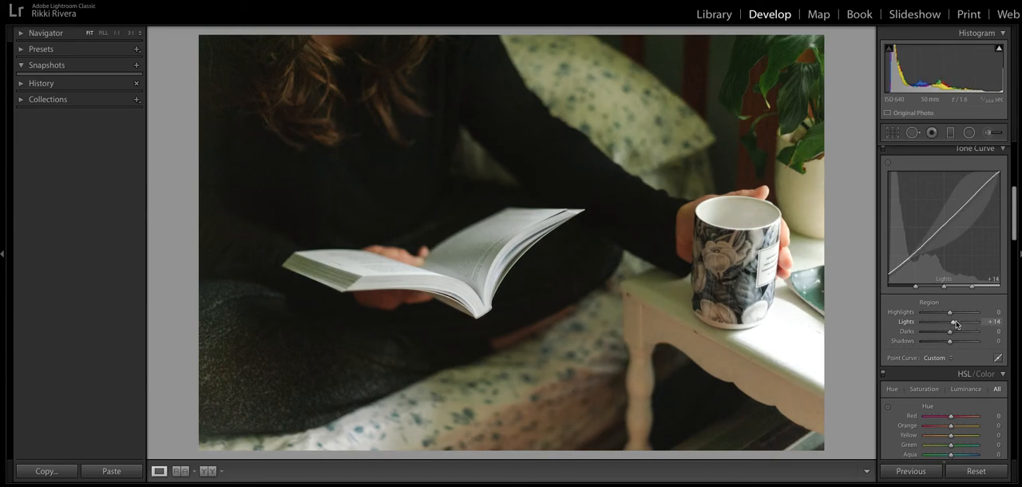
Step: Draw a graduated filter with Exposure −0.58 up from the photo's bottom edge, shifting and flattening it across the blanket and bed
scroll(956, 323, "up", 10)
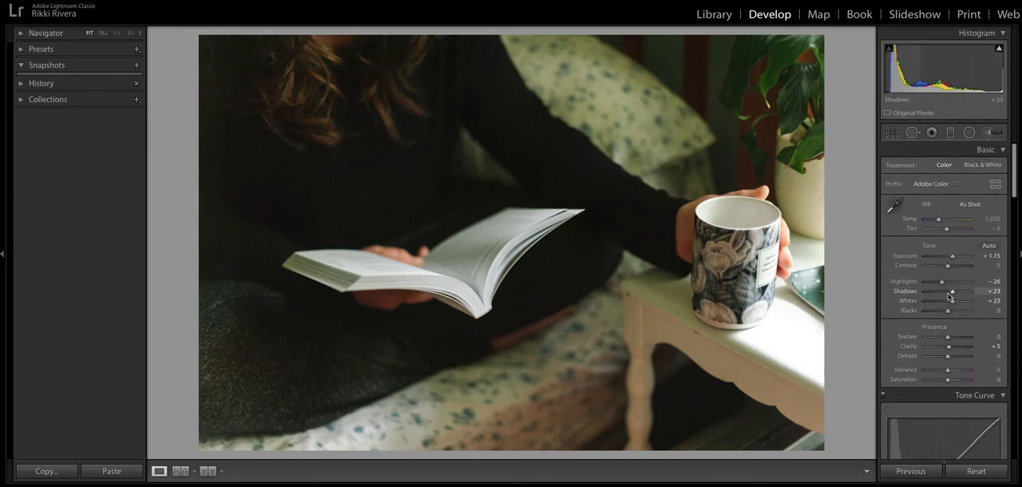
left_click(951, 133)
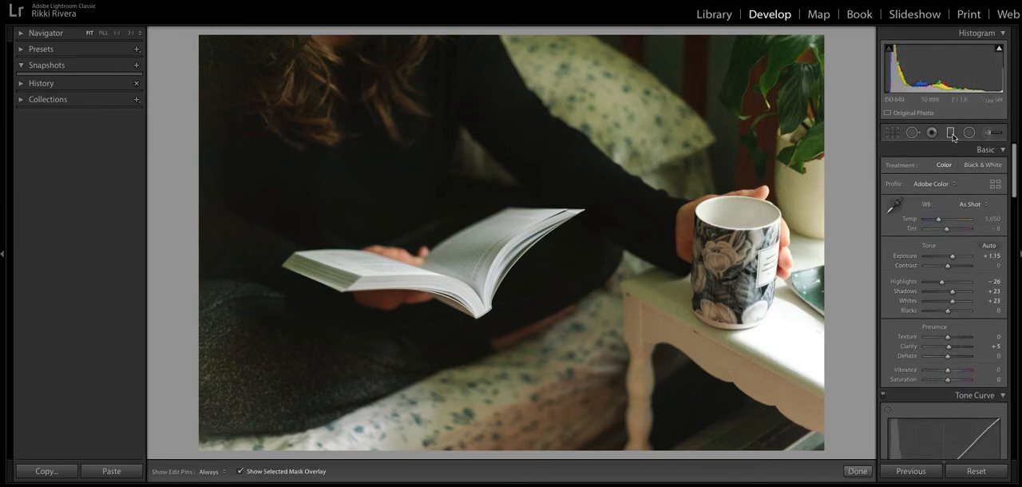
left_click_drag(947, 205, 946, 205)
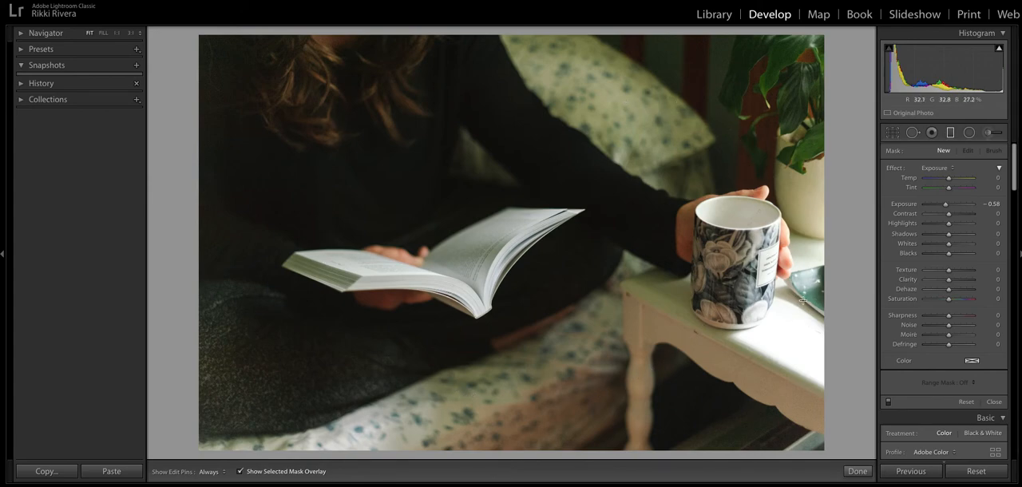
left_click_drag(345, 451, 395, 338)
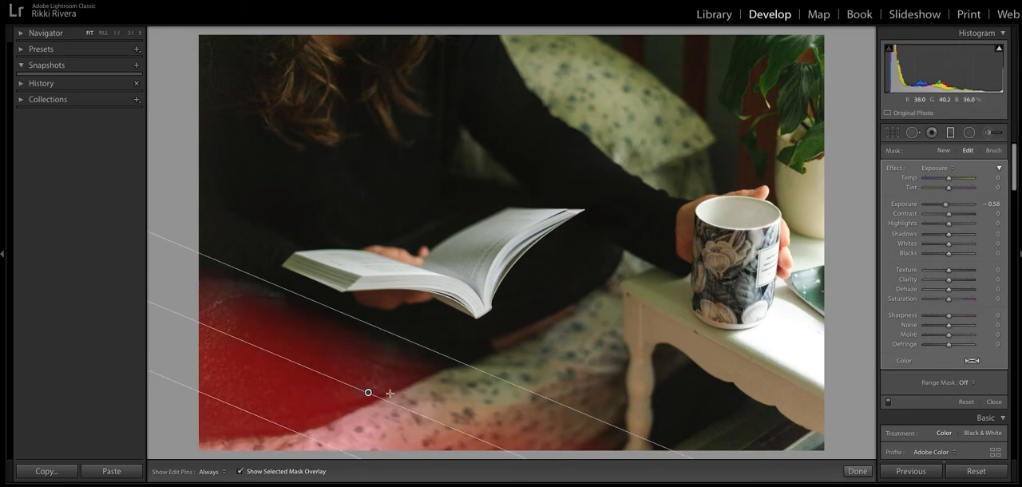
left_click_drag(379, 396, 428, 381)
Step: Set the graduated filter's Exposure to −0.92 and Clarity to −19, and finish the filter
left_click_drag(947, 204, 945, 205)
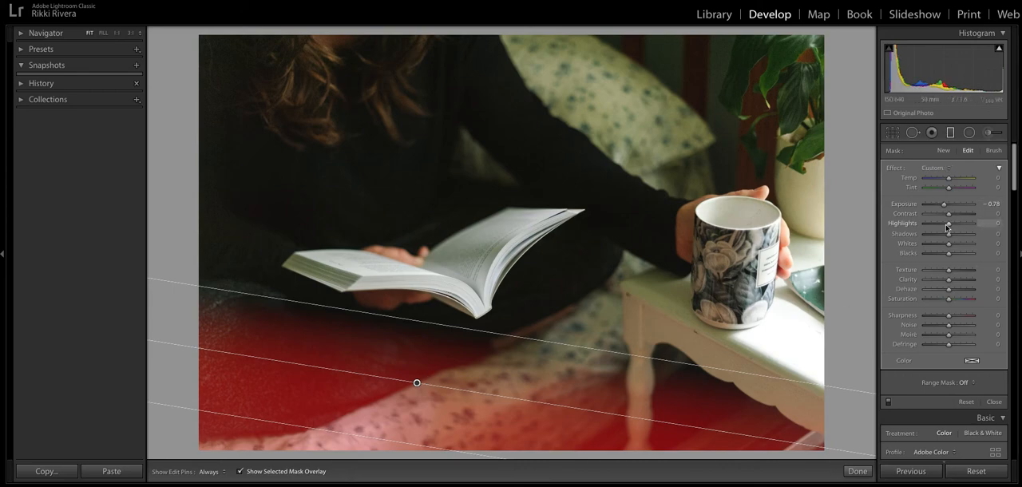
left_click_drag(949, 280, 948, 283)
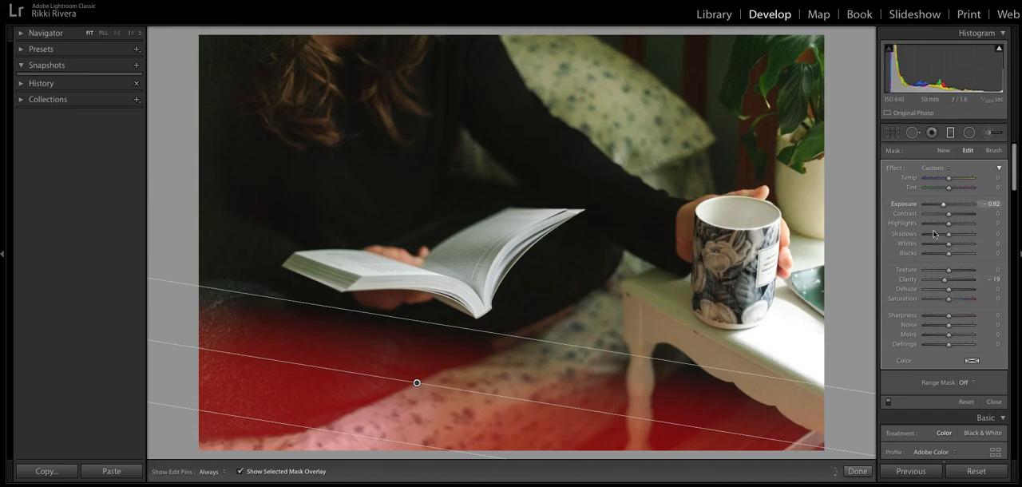
left_click(856, 471)
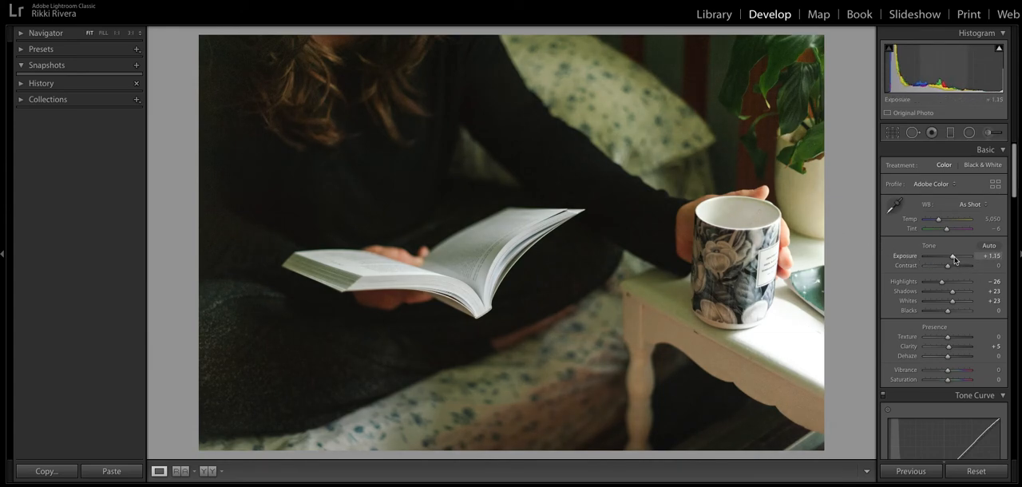
Step: Set Shadows to +28 in the basic tone adjustments and Darks to +4 in the tone curve
scroll(954, 260, "down", 2)
left_click_drag(954, 260, 947, 274)
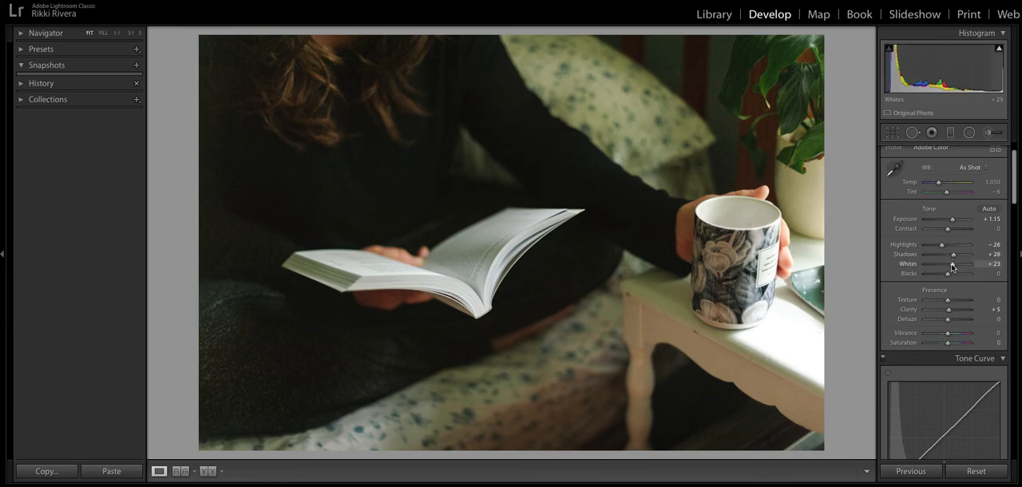
scroll(952, 267, "down", 5)
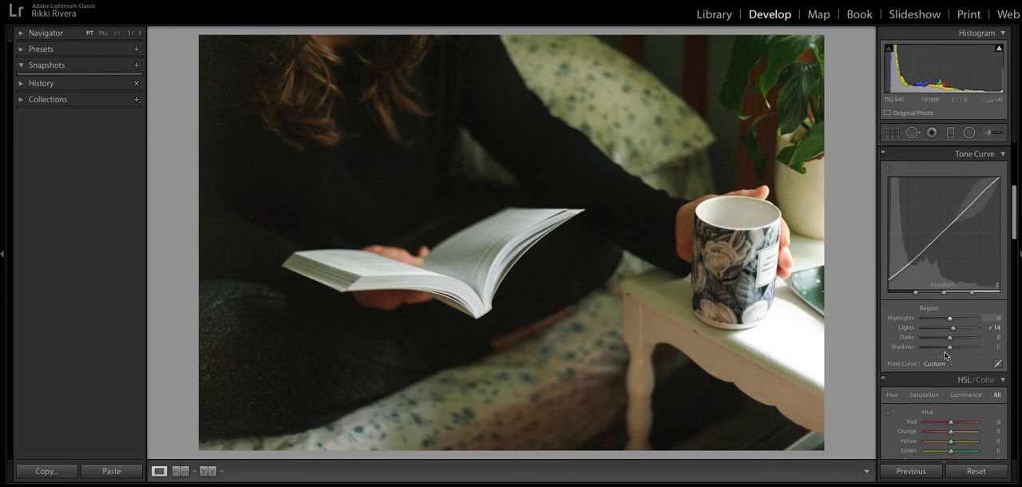
left_click_drag(950, 338, 951, 338)
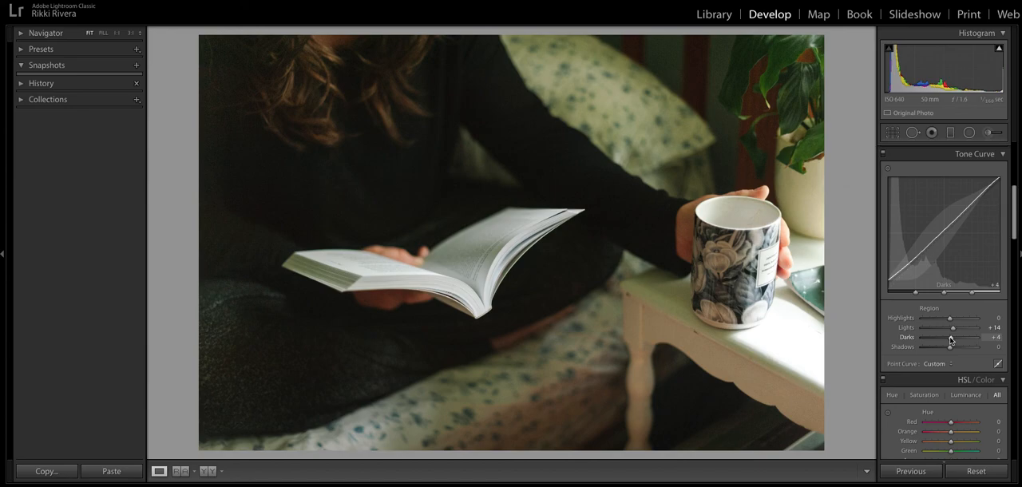
scroll(950, 339, "up", 5)
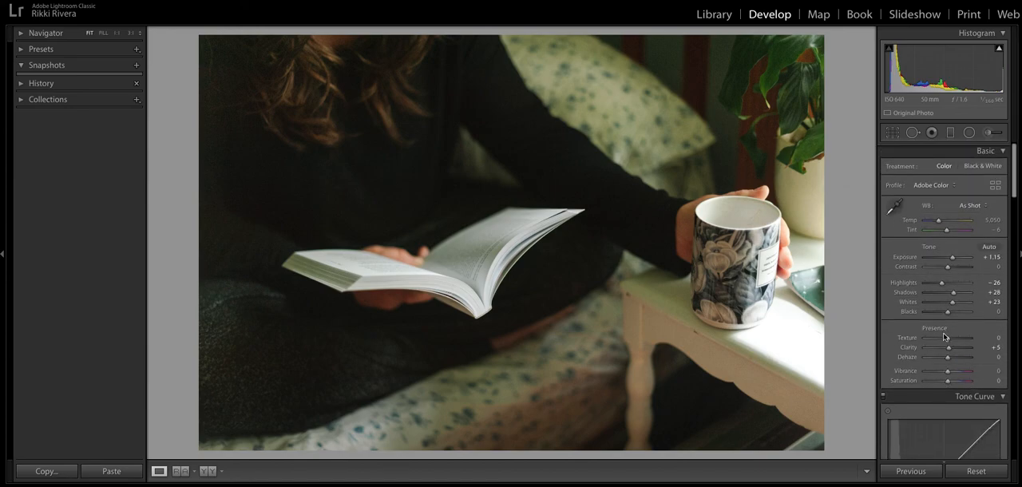